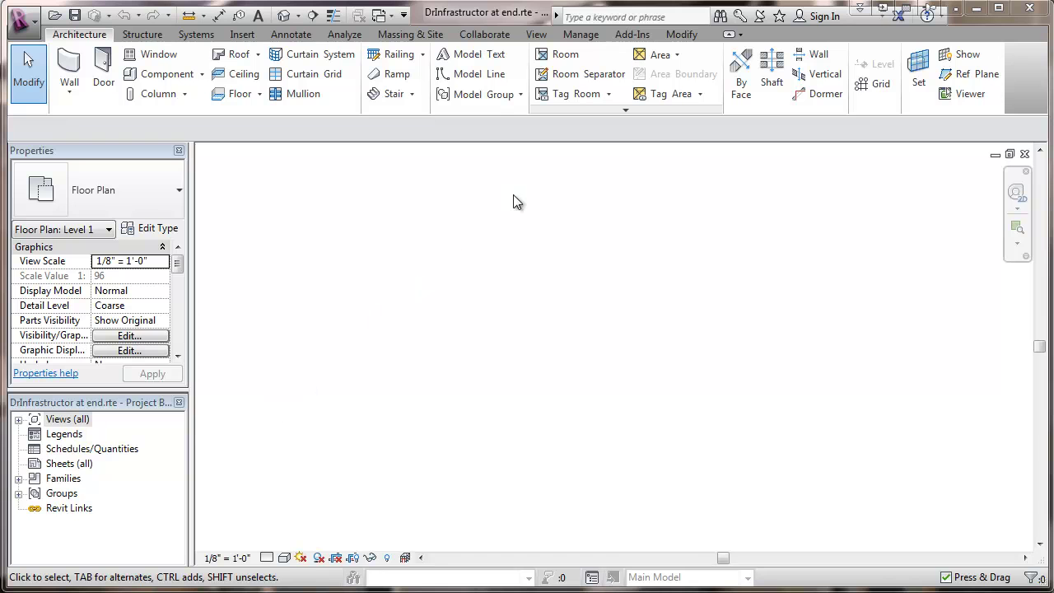
- Open Manage Templates from the Manage tab's Panel Schedule Templates dropdown
left_click(580, 35)
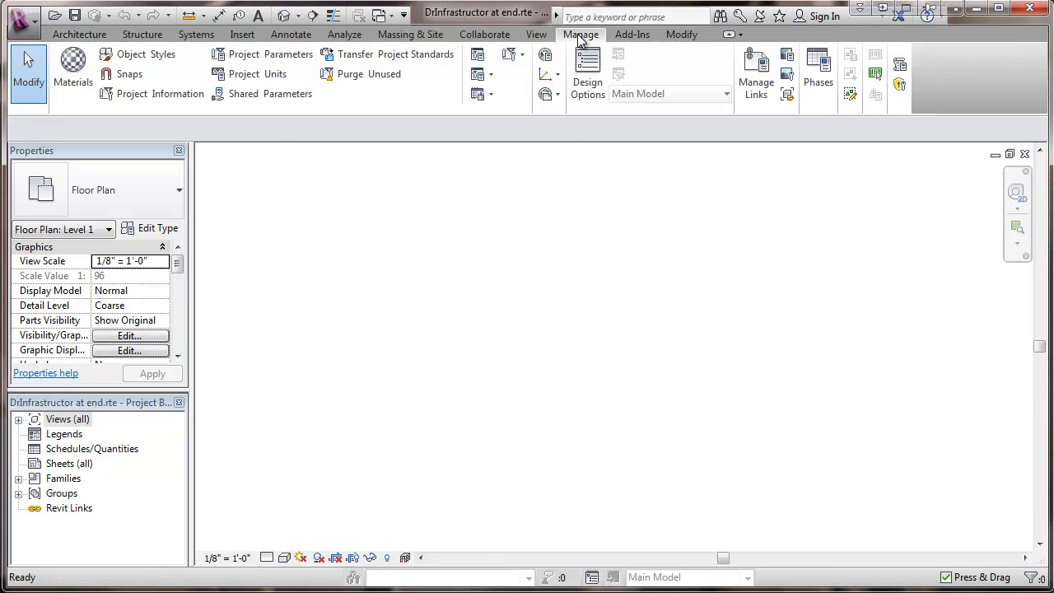
left_click(492, 97)
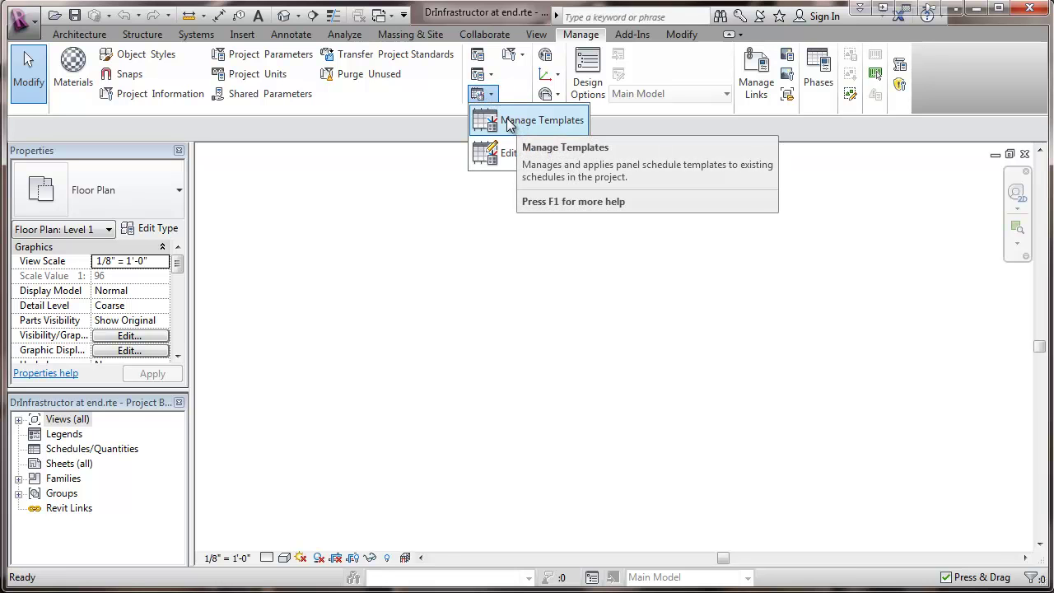
left_click(508, 124)
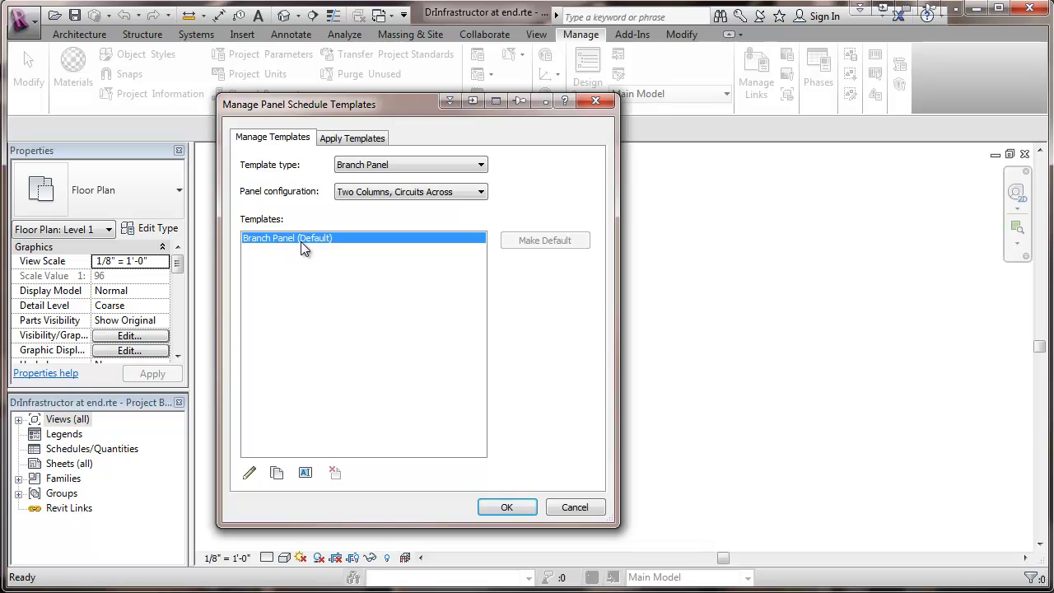
- Duplicate the Branch Panel template as 'Branch Panel - Industrial' and open that copy for editing
left_click(277, 476)
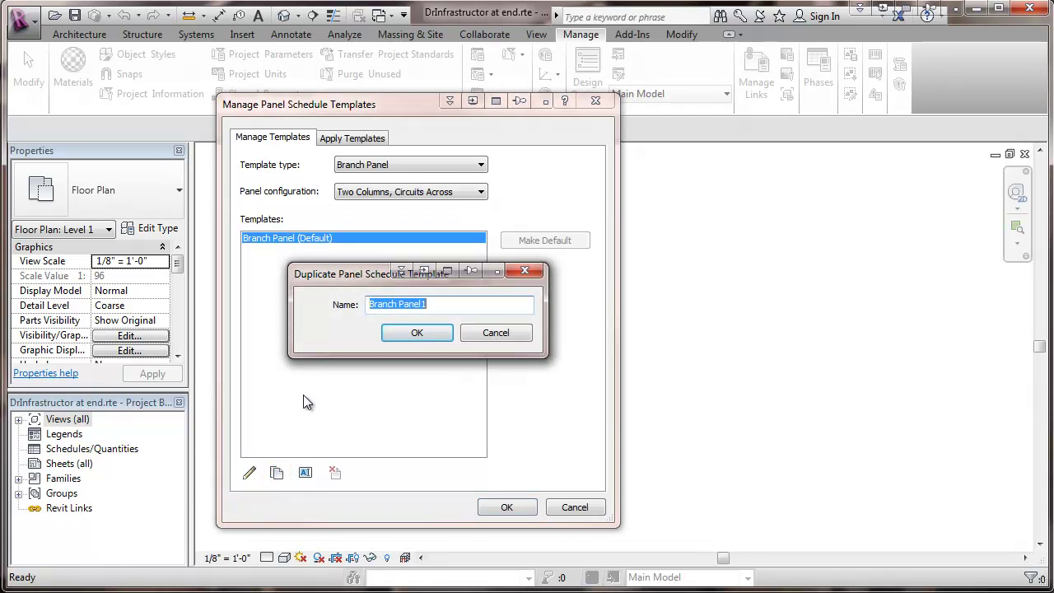
left_click(422, 304)
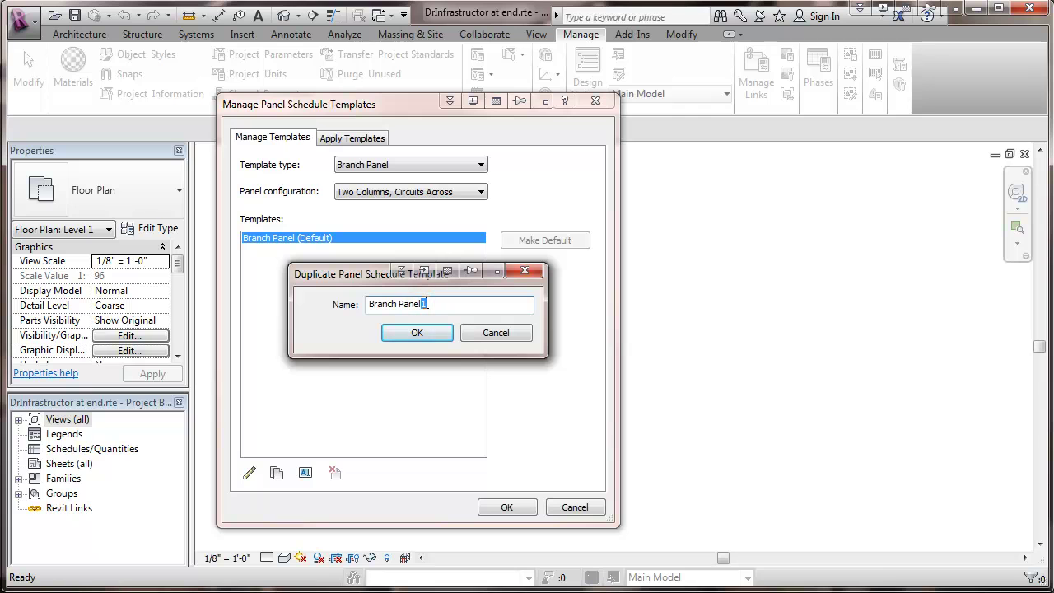
key("BackSpace")
type("- Industri")
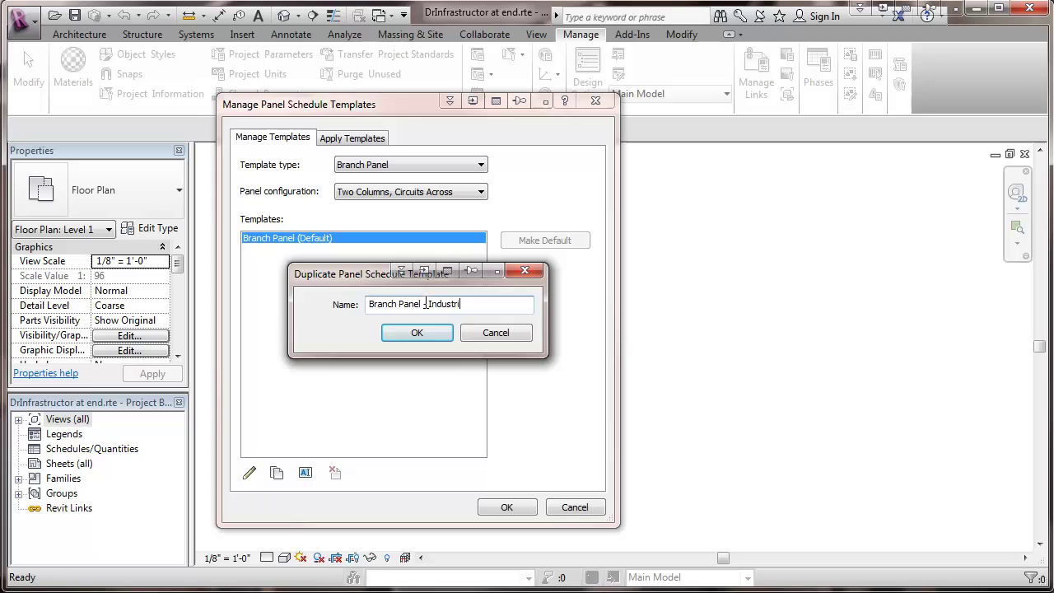
type("al")
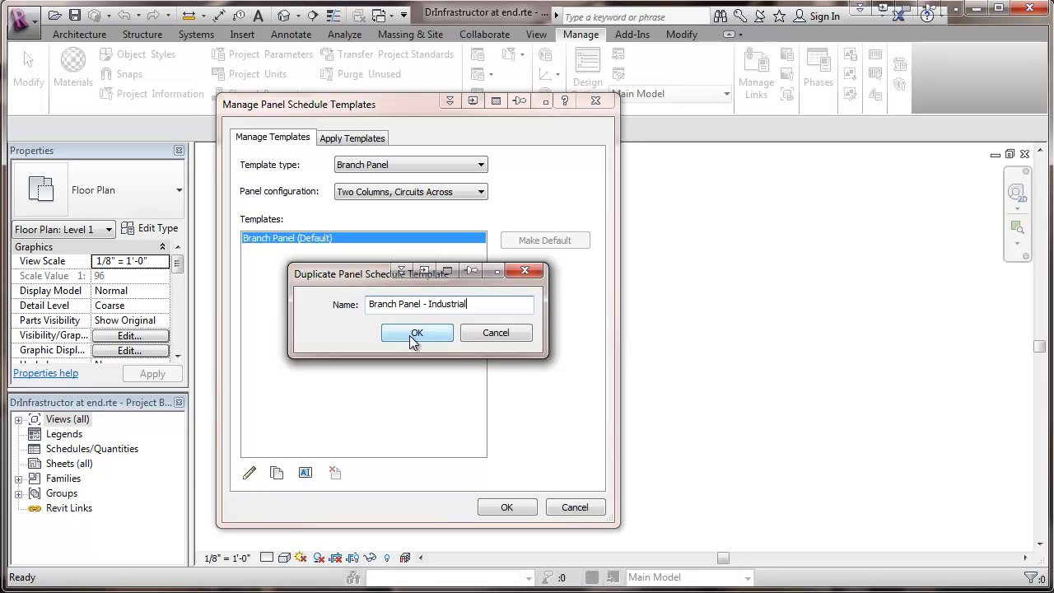
left_click(421, 333)
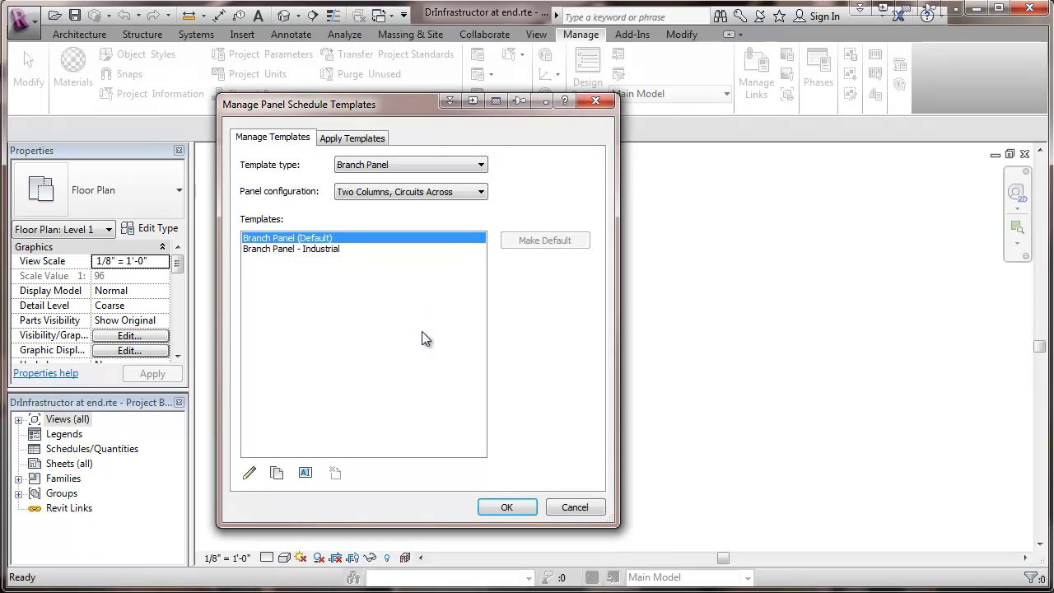
left_click(281, 250)
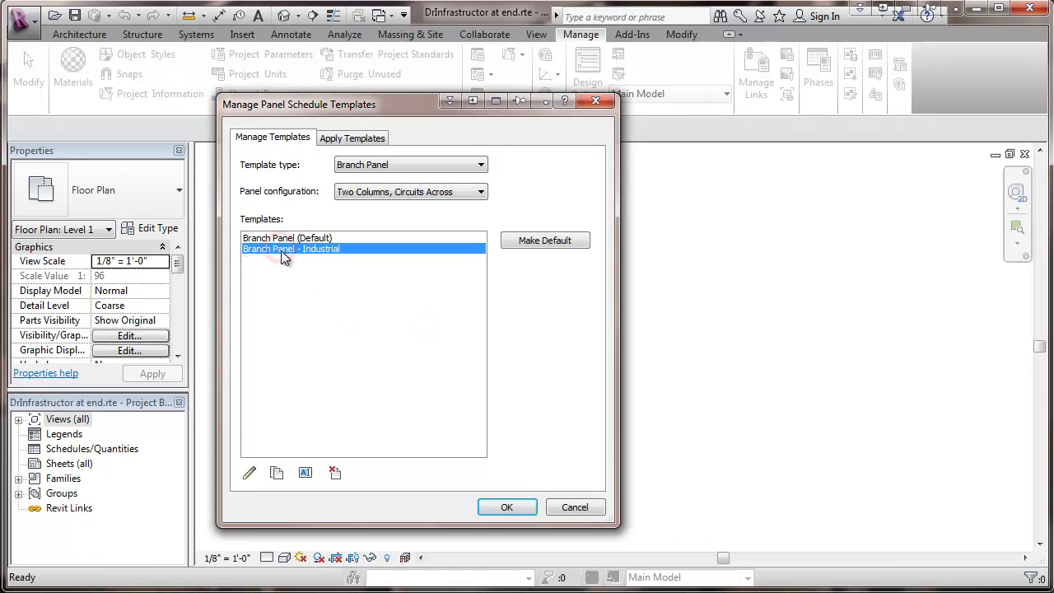
left_click(249, 474)
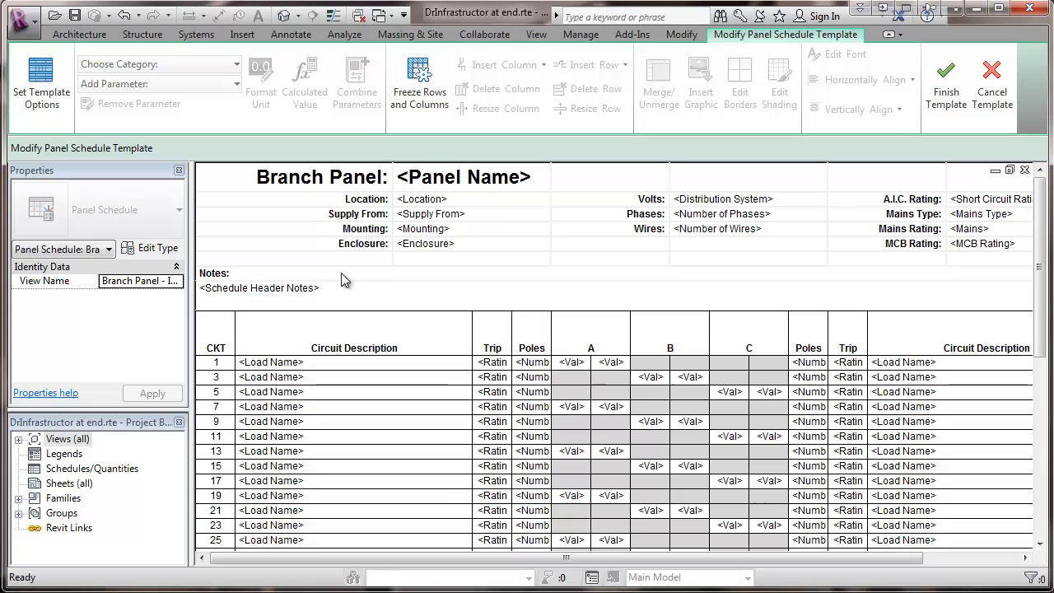
- Insert a new row above the Notes: header row using Insert Row > Above Selected
left_click(247, 273)
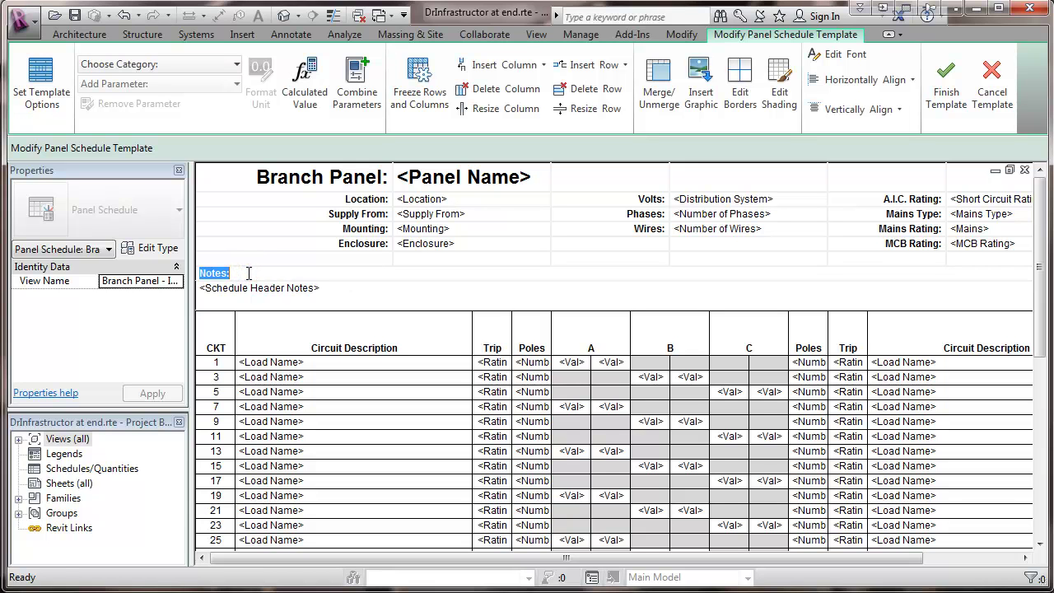
left_click(248, 273)
left_click(598, 71)
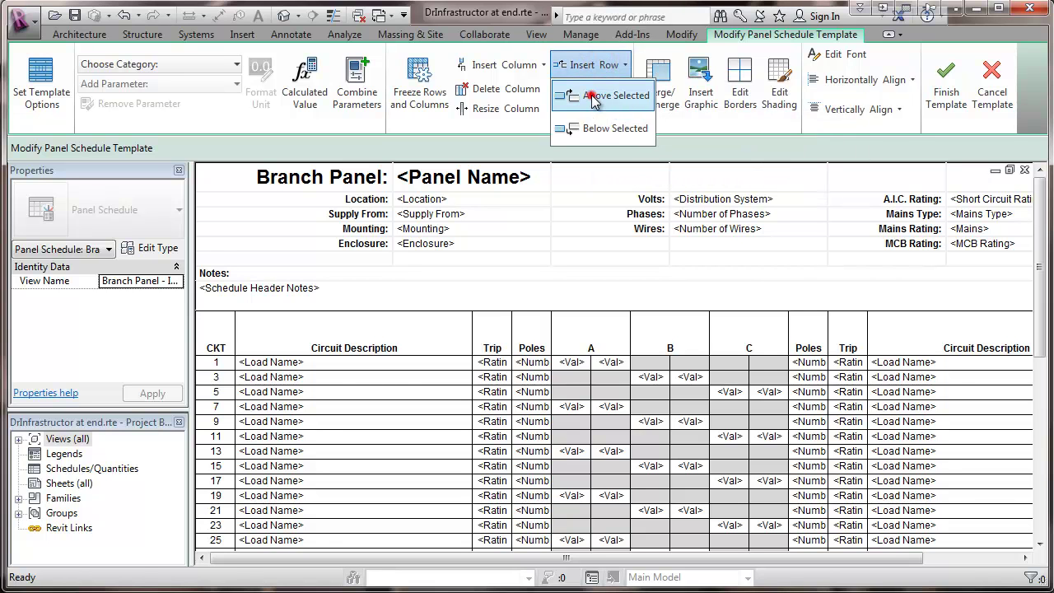
left_click(592, 96)
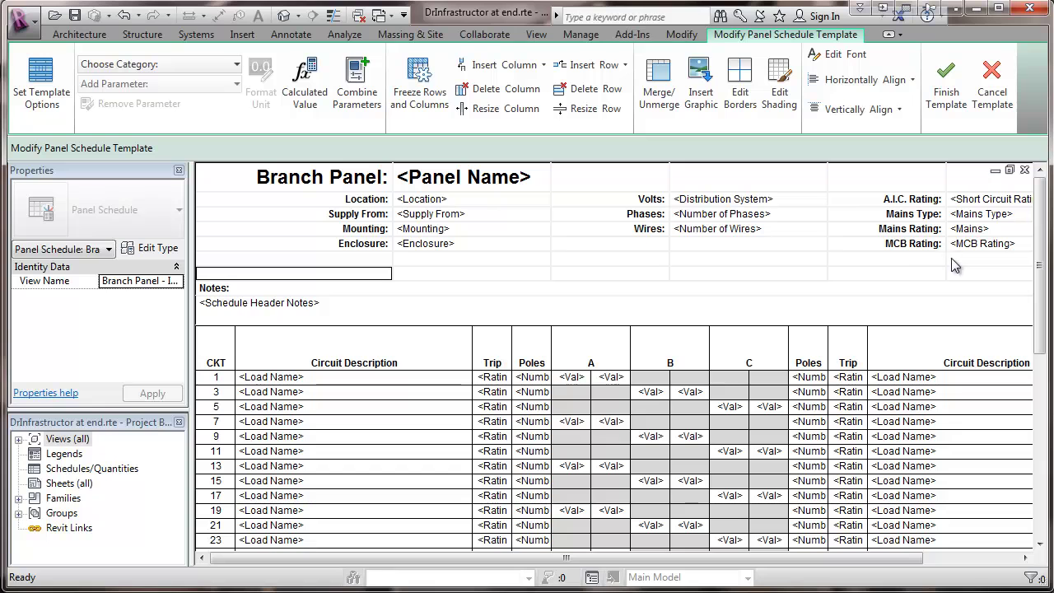
- Enter the label 'Neutral Rating' in the empty cell below MCB Rating
left_click(918, 255)
left_click(918, 258)
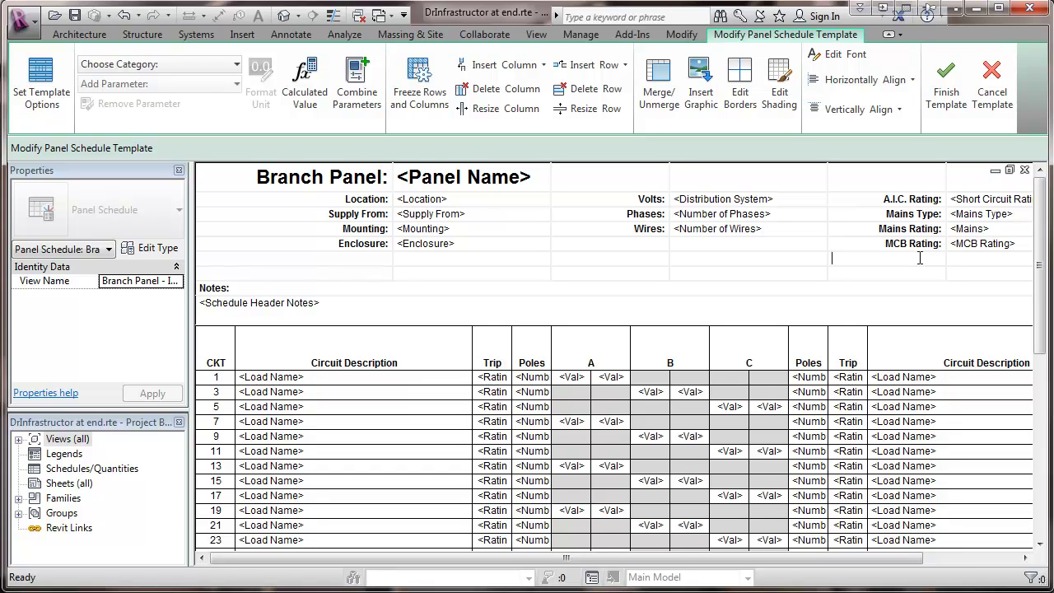
type("Netral")
key("BackSpace")
key("BackSpace")
key("BackSpace")
key("BackSpace")
key("BackSpace")
type("Neutral Rating:")
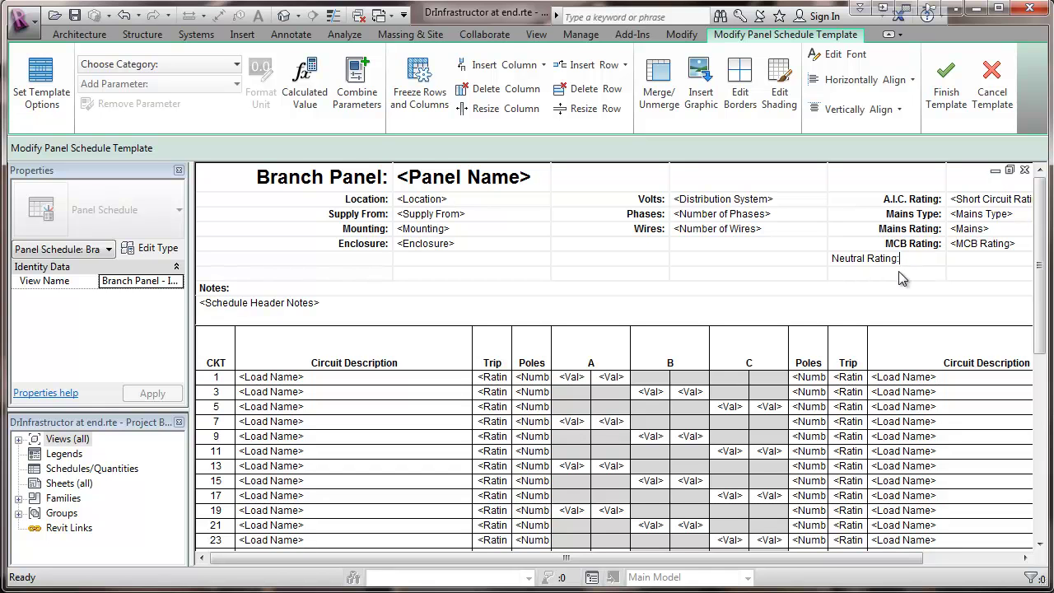
- Make the Neutral Rating label bold and right-aligned in its cell
mouse_move(892, 258)
left_mouse_down()
mouse_move(906, 259)
mouse_move(829, 259)
left_mouse_up()
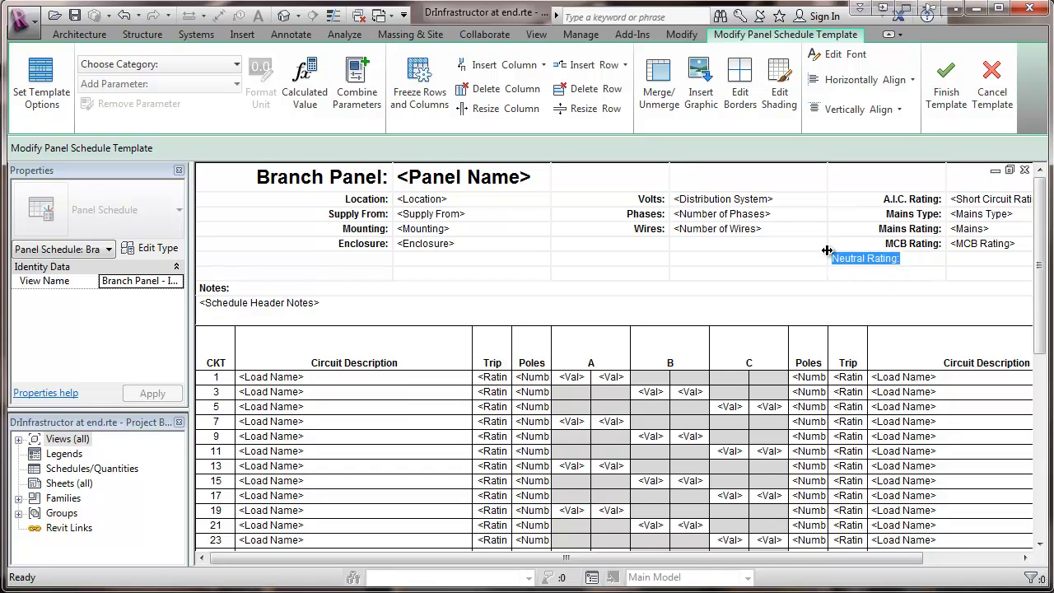
left_click(861, 61)
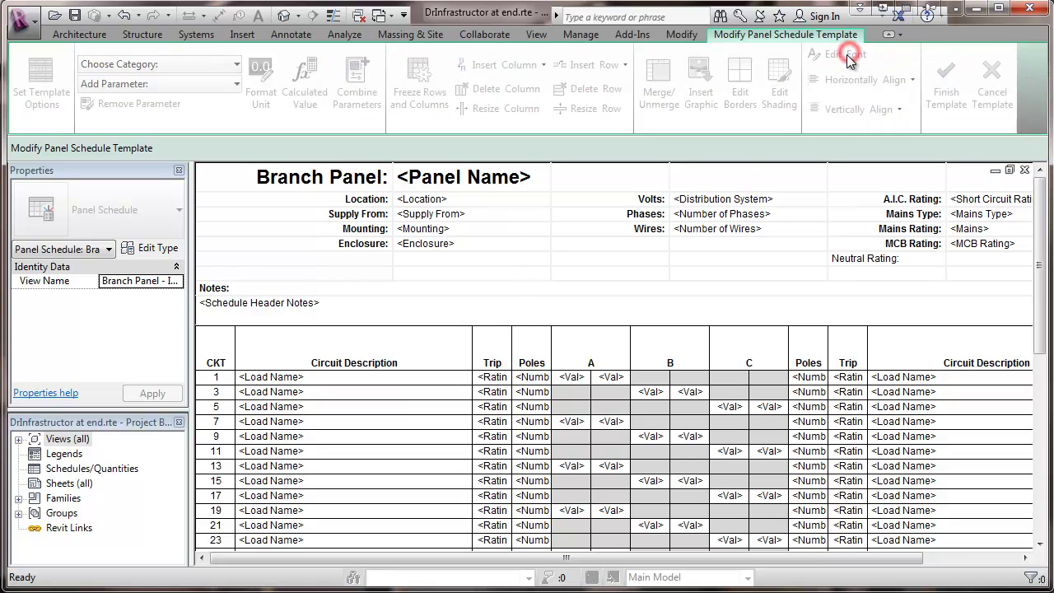
left_click(348, 321)
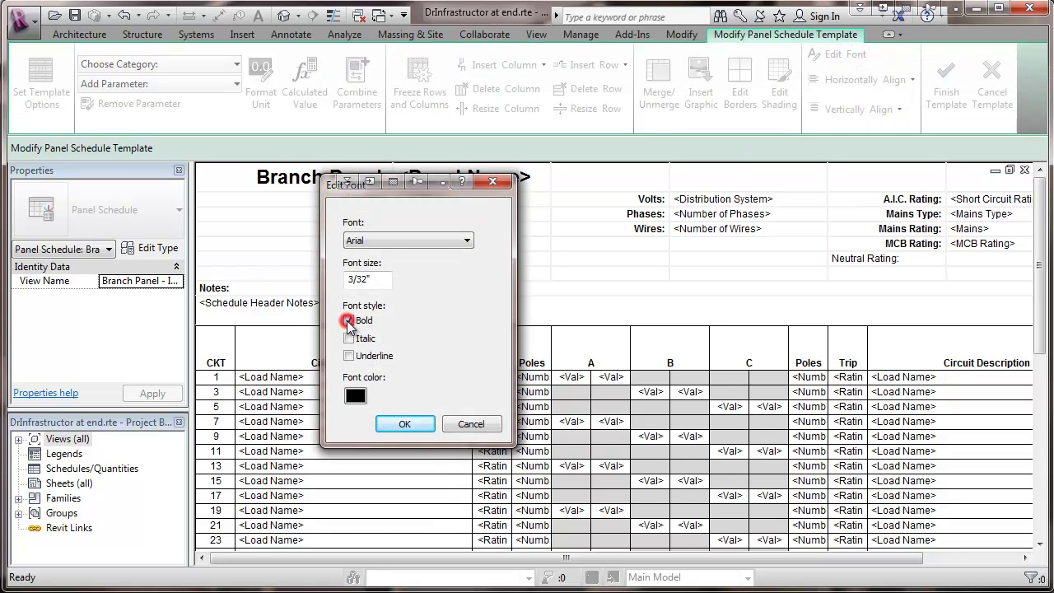
left_click(405, 423)
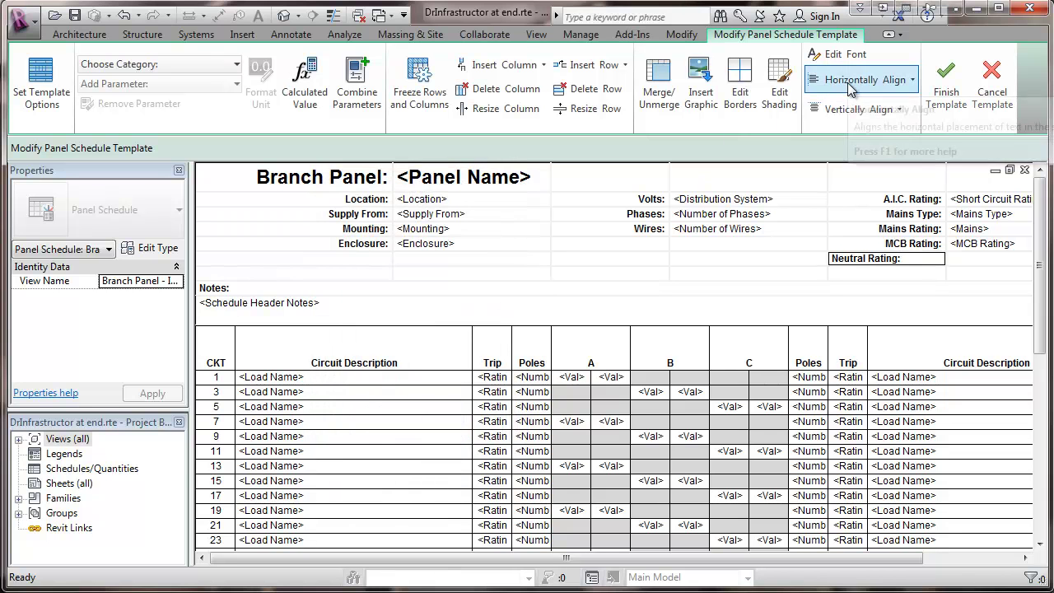
left_click(913, 80)
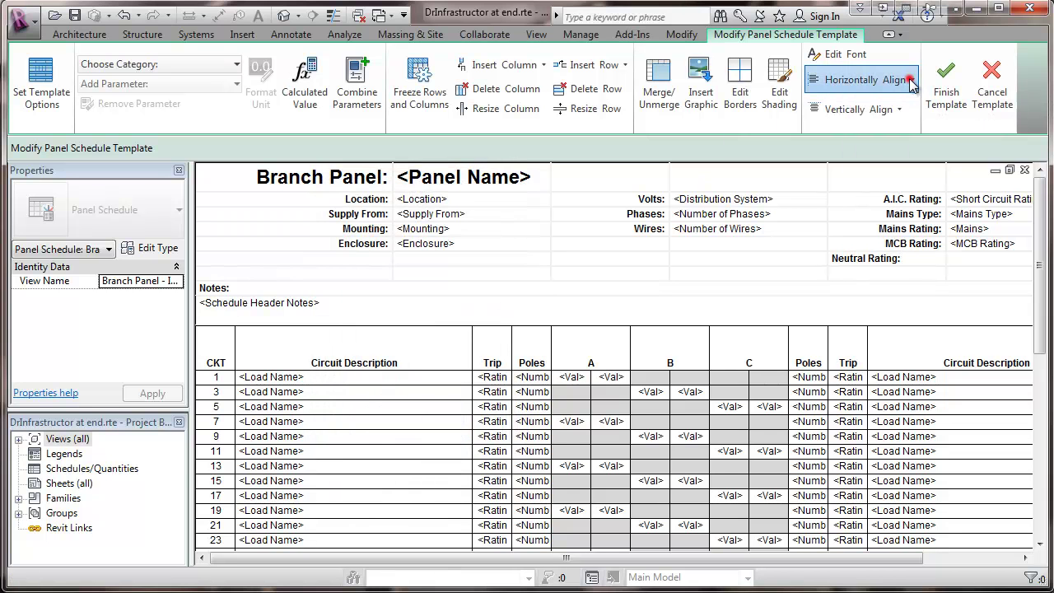
left_click(847, 175)
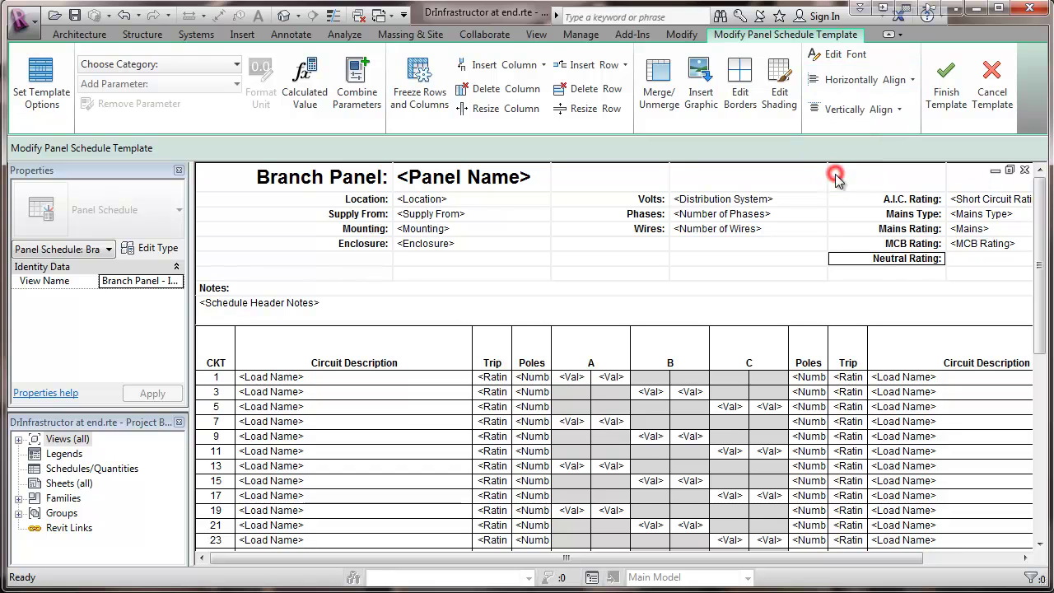
left_click(960, 258)
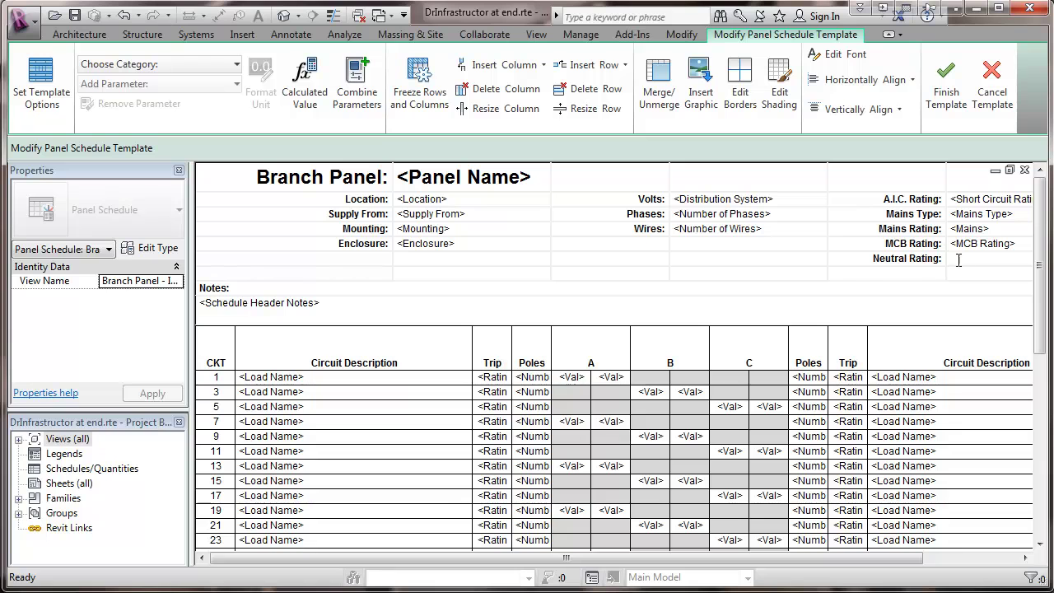
- Add the Electrical Equipment 'Neutral Rating' parameter beside the label and finish the template
left_click(235, 64)
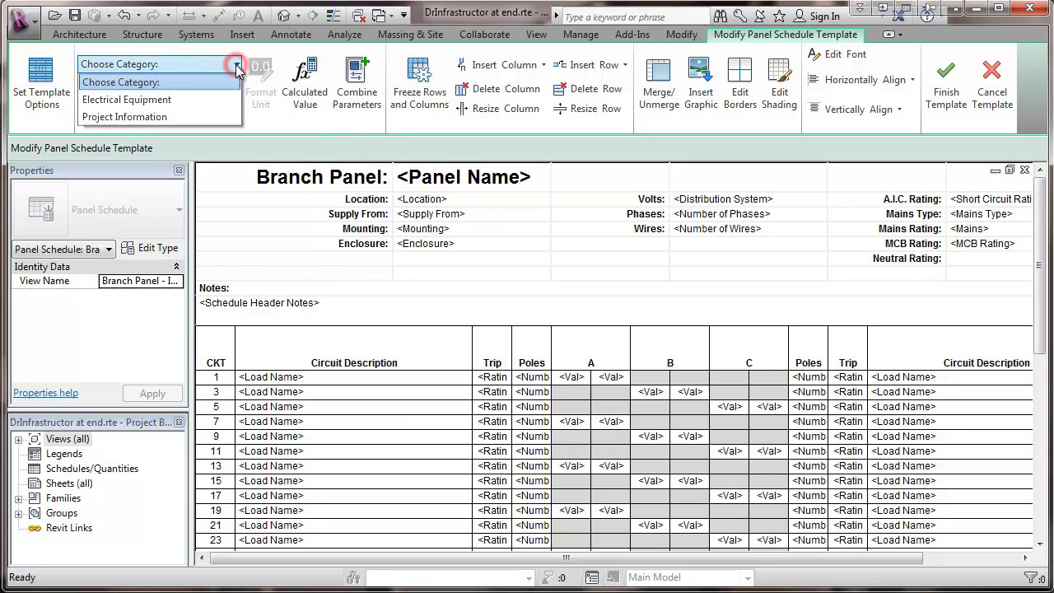
left_click(163, 101)
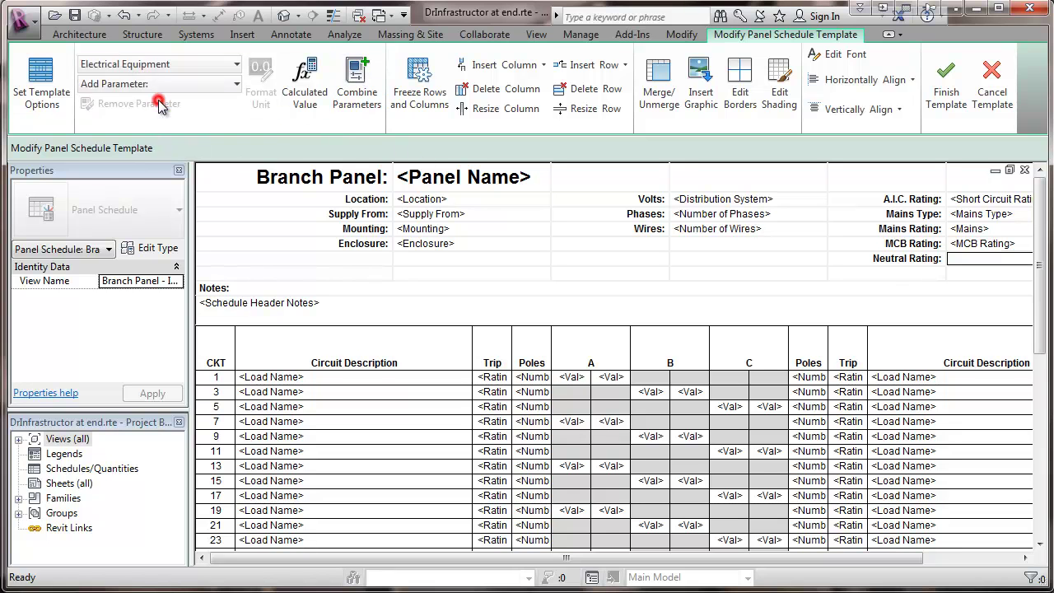
left_click(236, 86)
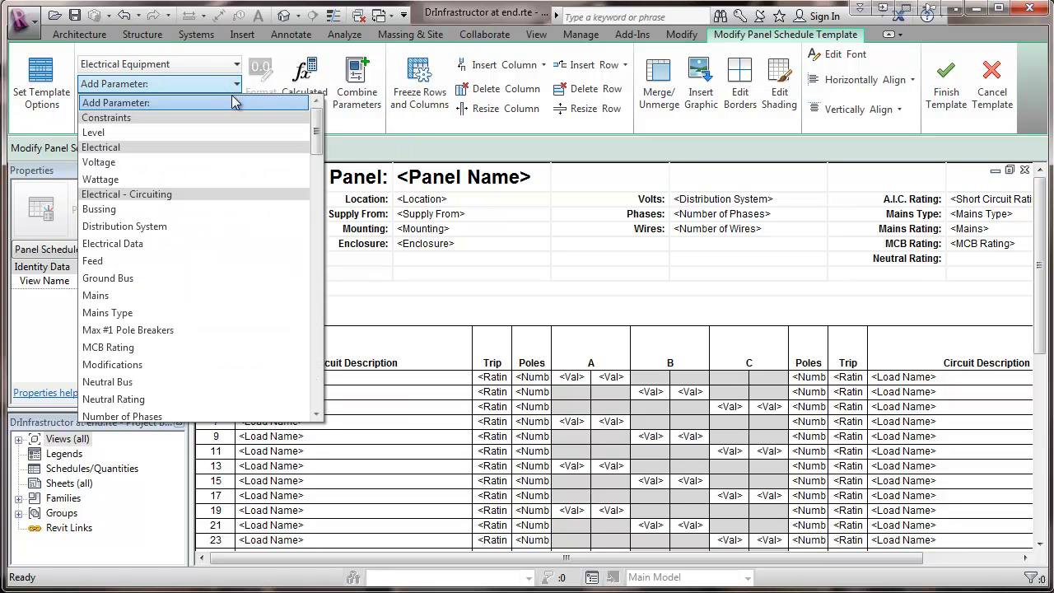
left_click_drag(316, 131, 315, 175)
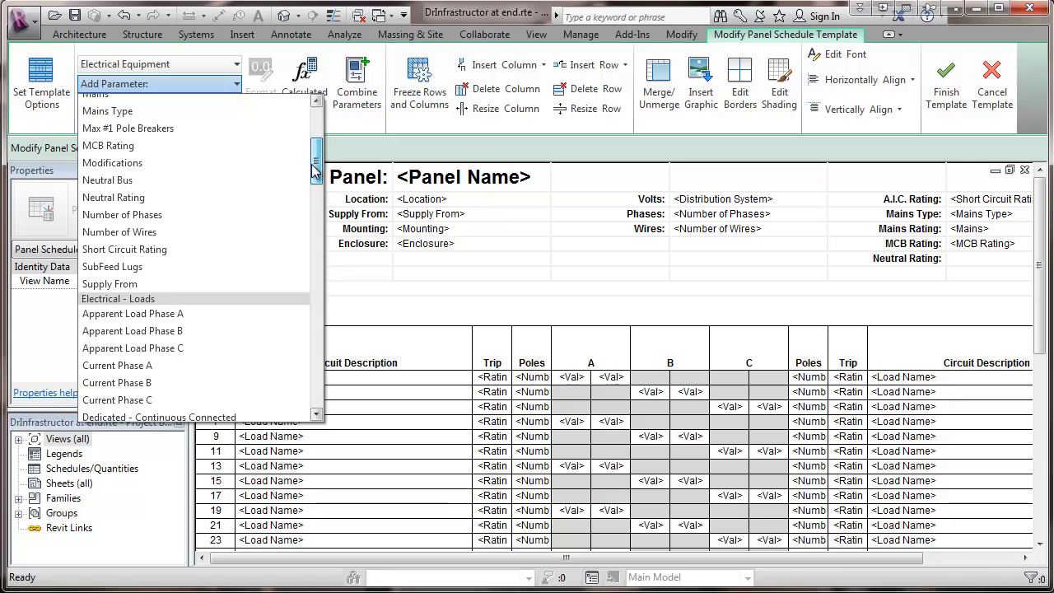
left_click(115, 202)
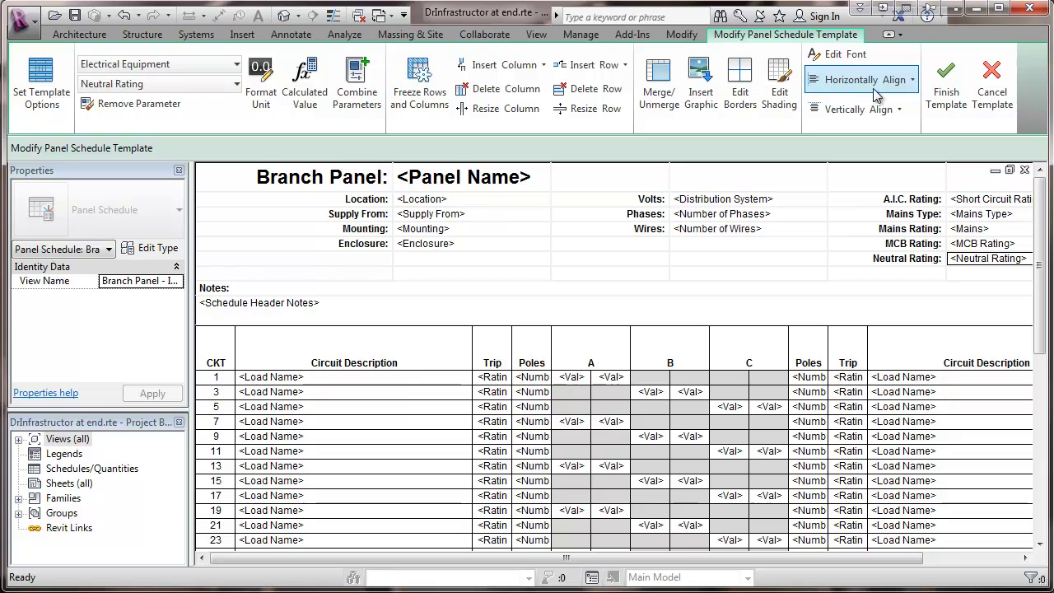
left_click(946, 79)
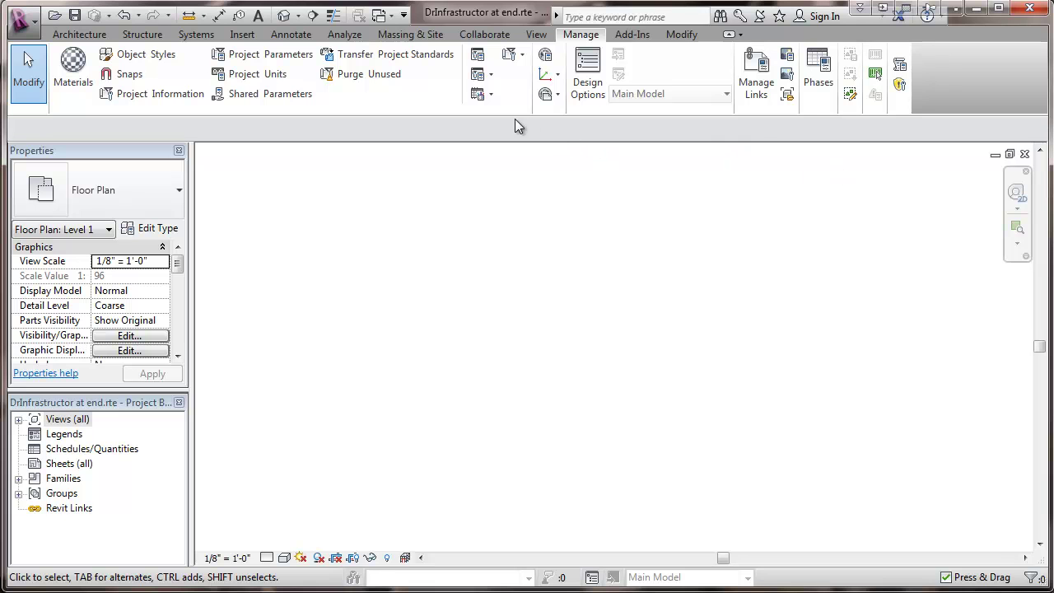
- Reopen Branch Panel - Industrial to confirm the Neutral Rating row, then cancel back to the floor plan
left_click(490, 95)
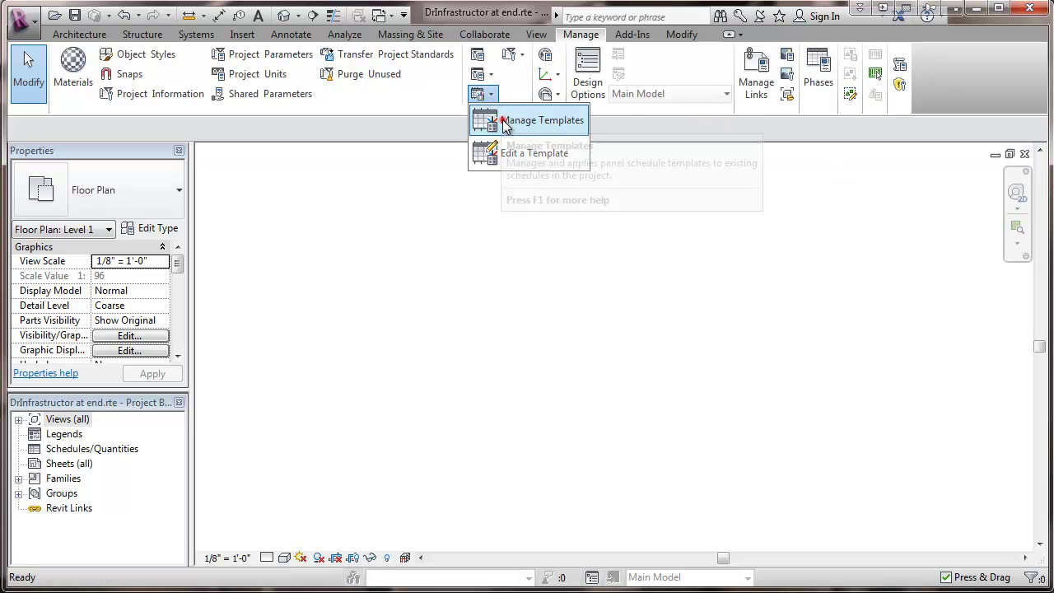
left_click(505, 123)
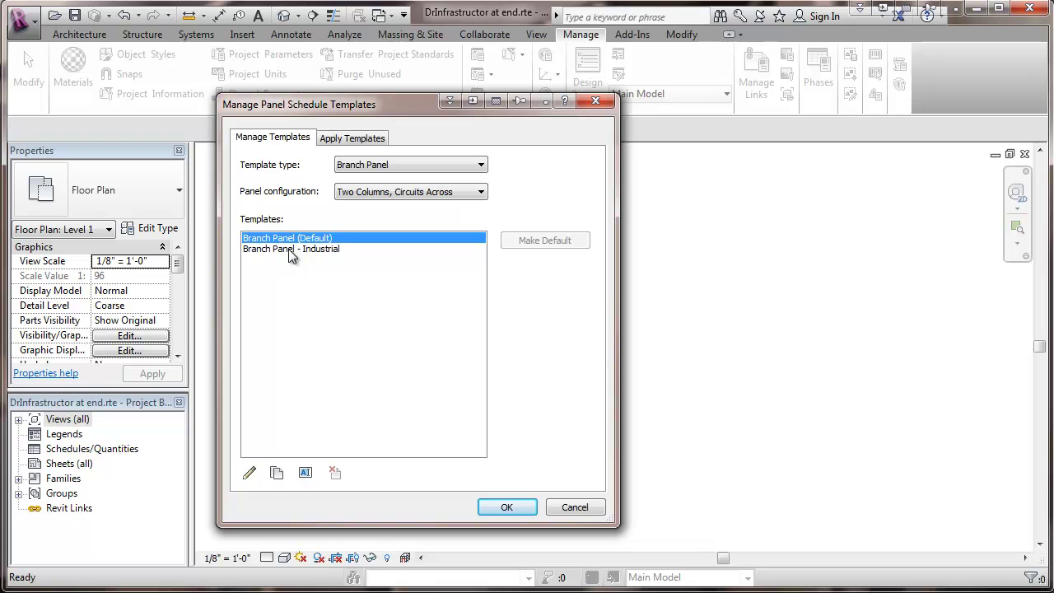
left_click(289, 250)
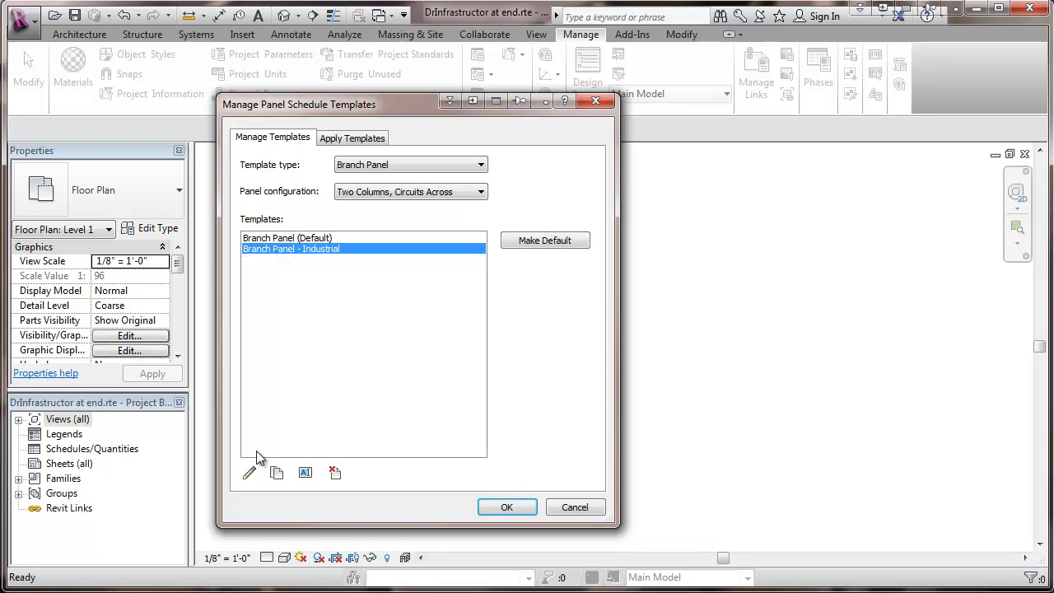
left_click(249, 474)
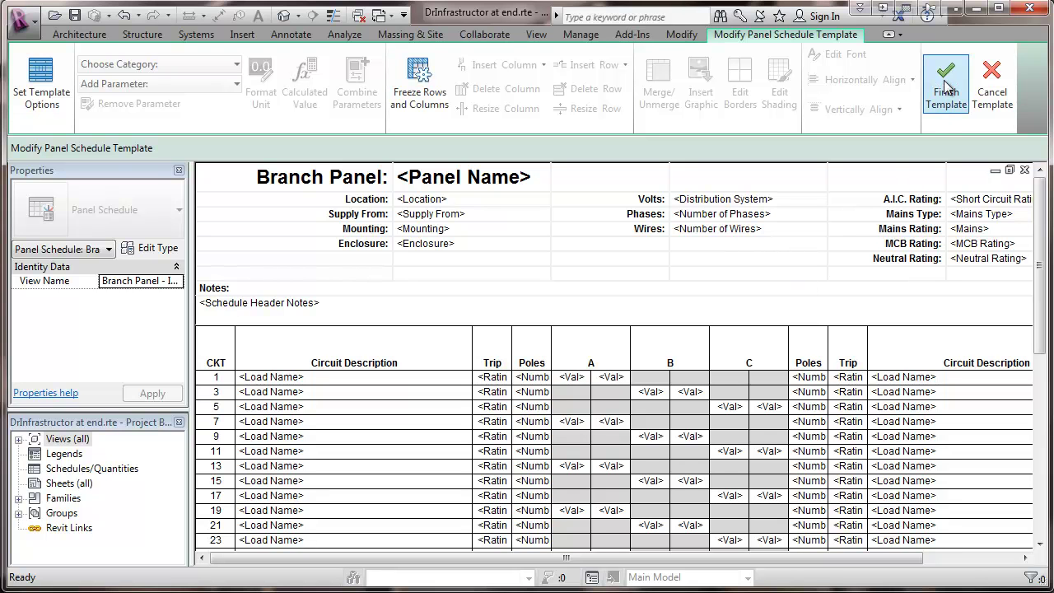
left_click(992, 82)
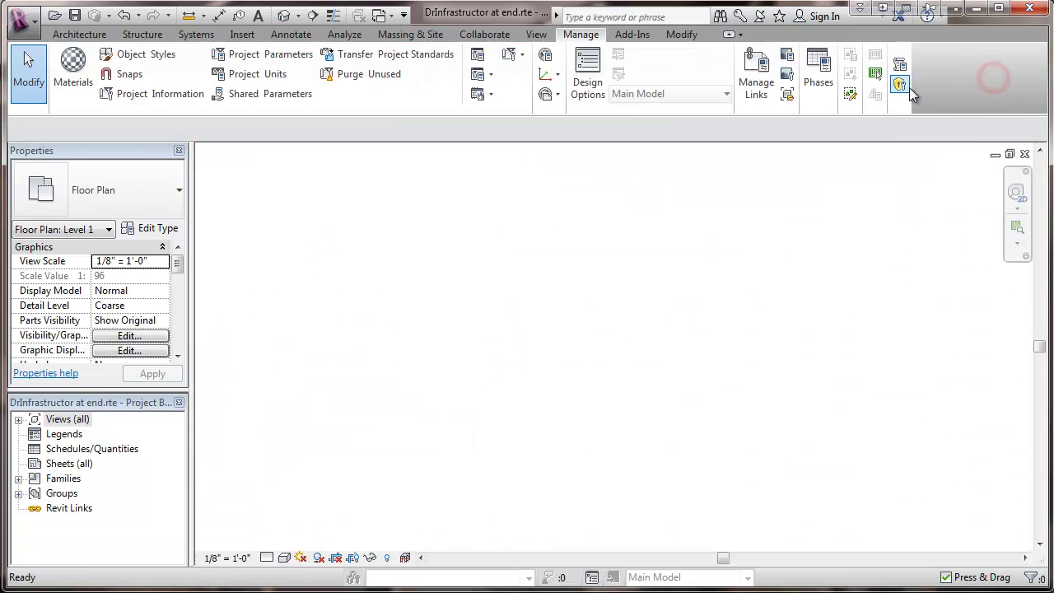